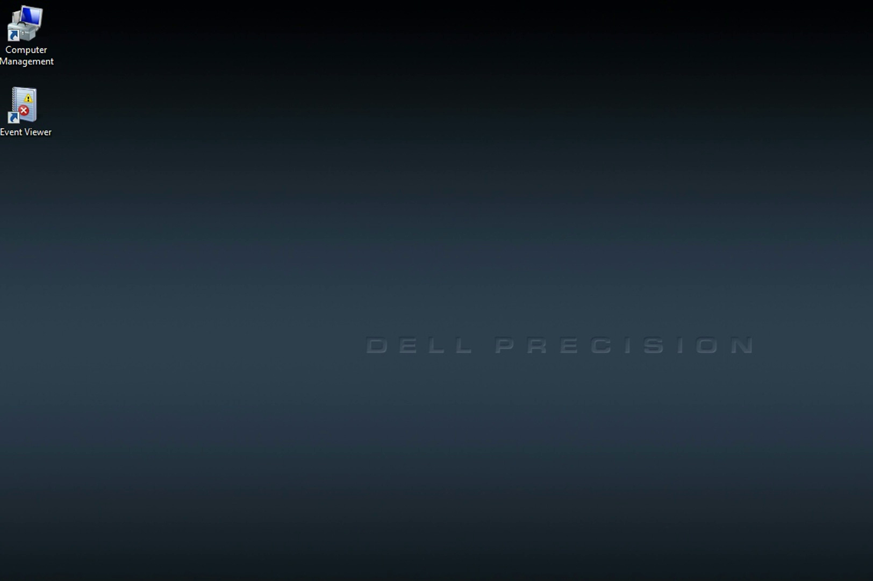
Close the webcam feed, minimize Computer Management, and show the empty secRMM log beside secRMMExcelWorkbook.xlsx
{"action": "key", "text": "alt+Tab"}
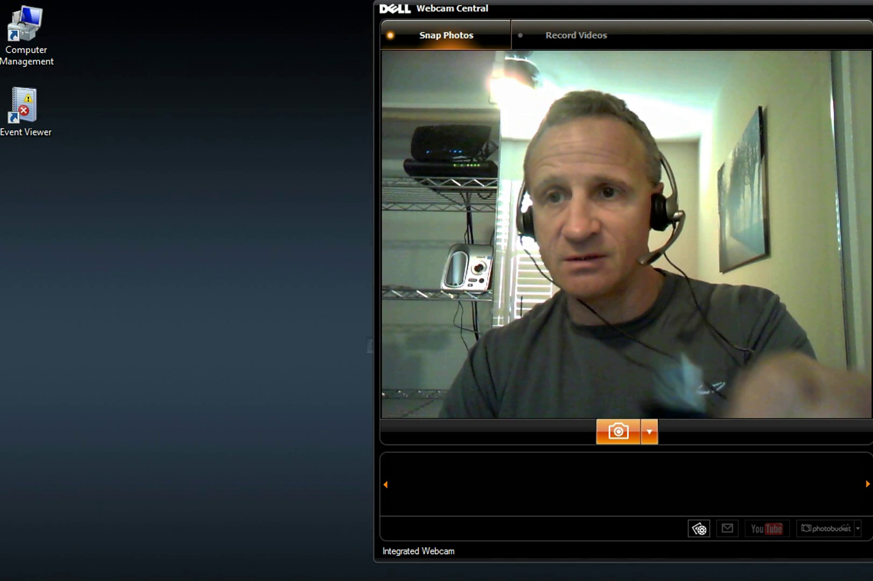
{"action": "key", "text": "alt+F4"}
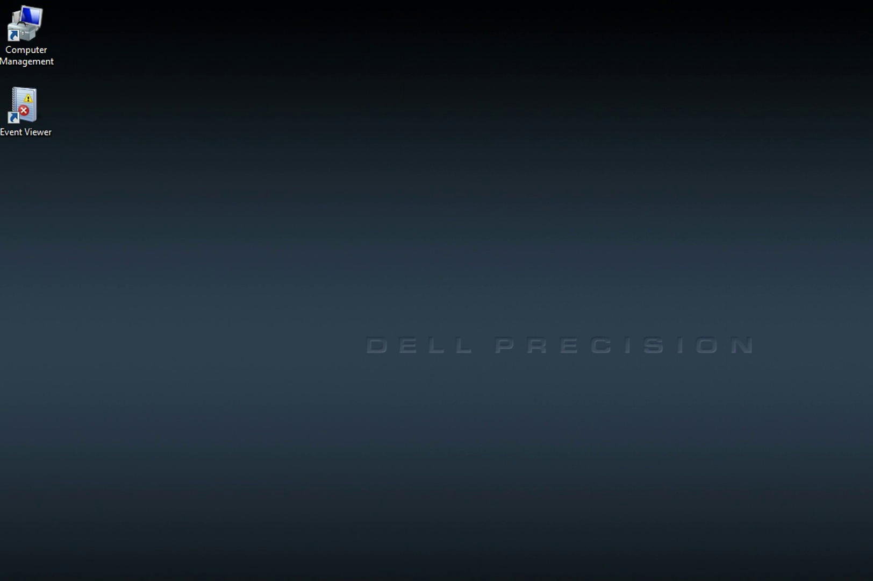
{"action": "key", "text": "alt+Tab"}
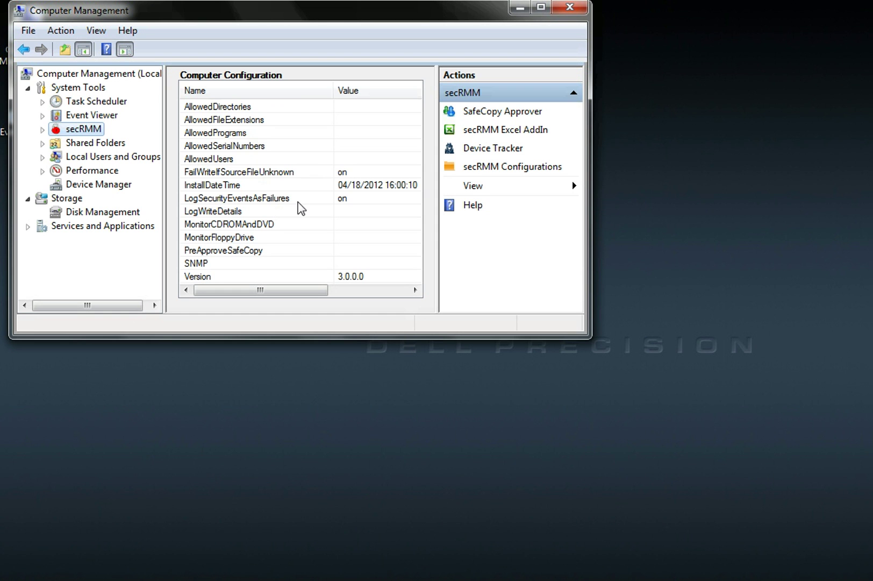
{"action": "left_click", "coordinate": [519, 8]}
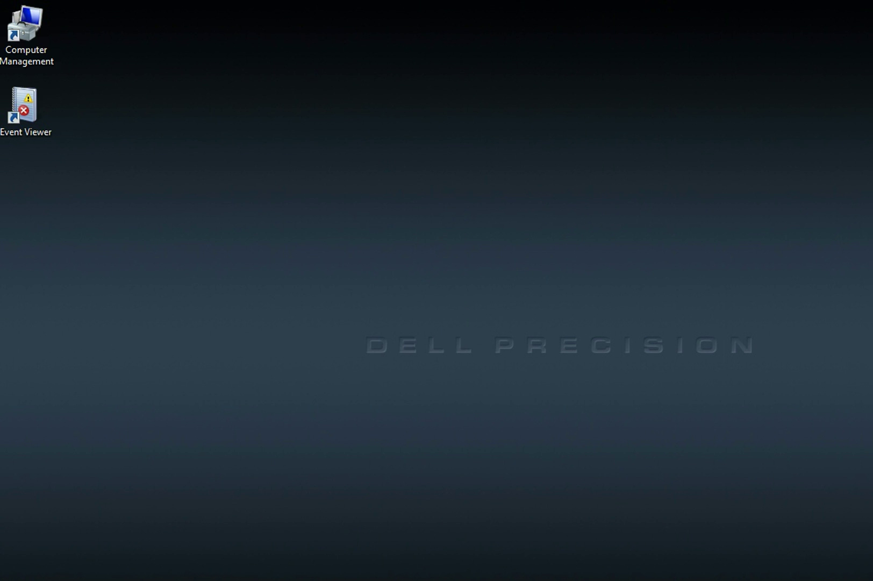
{"action": "key", "text": "alt+Tab"}
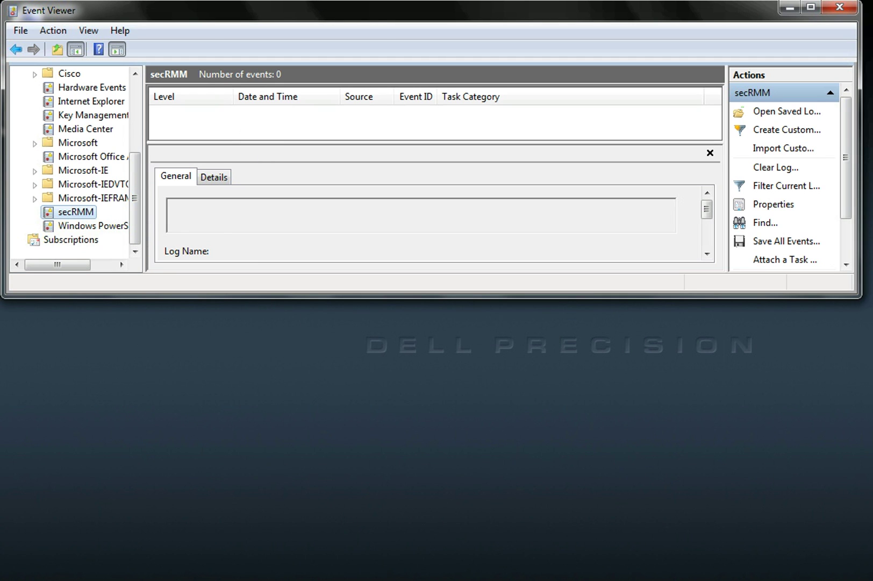
{"action": "key", "text": "alt+Tab"}
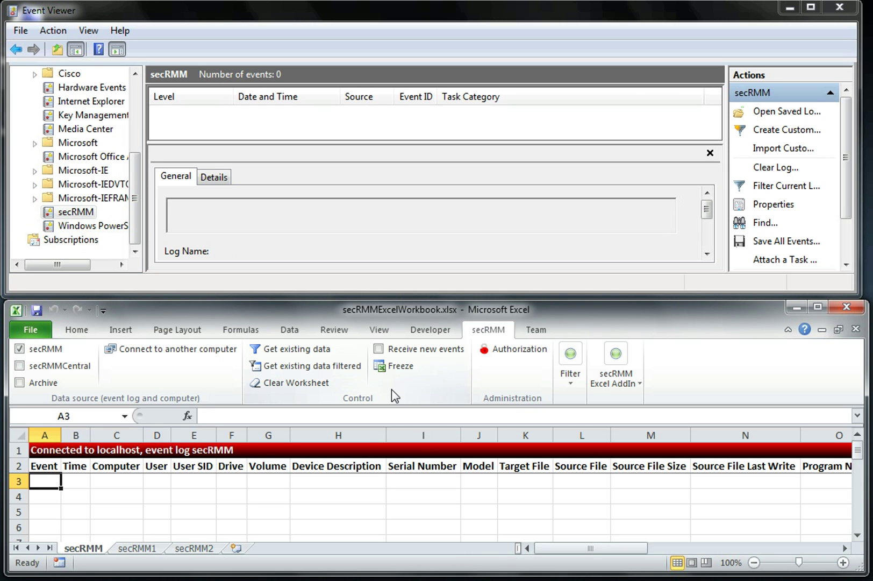
Enable Receive new events, then run the IronKey unlocker once the drive's G: and H: ONLINE events appear
{"action": "left_click", "coordinate": [379, 349]}
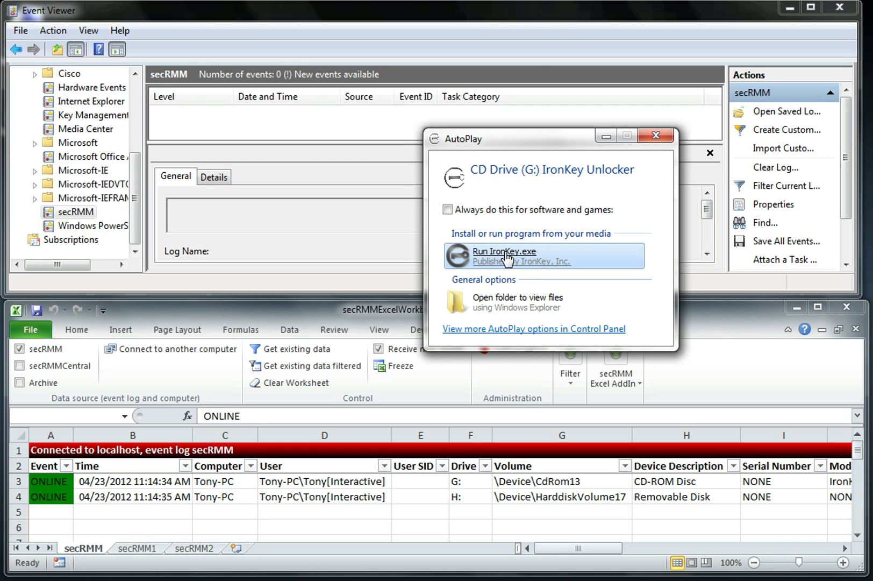
{"action": "left_click", "coordinate": [506, 256]}
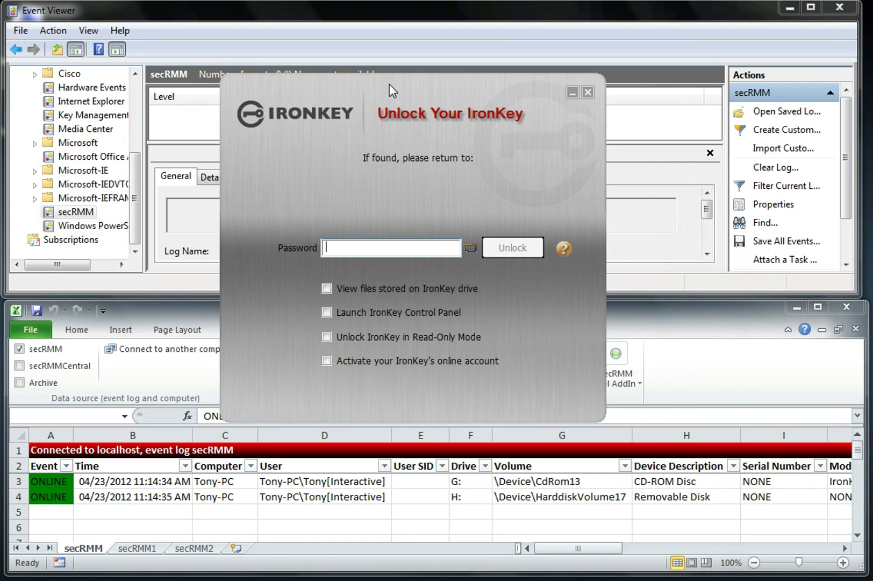
Enter the IronKey password and unlock the drive, logging a third ONLINE event for H:
{"action": "type", "text": "******"}
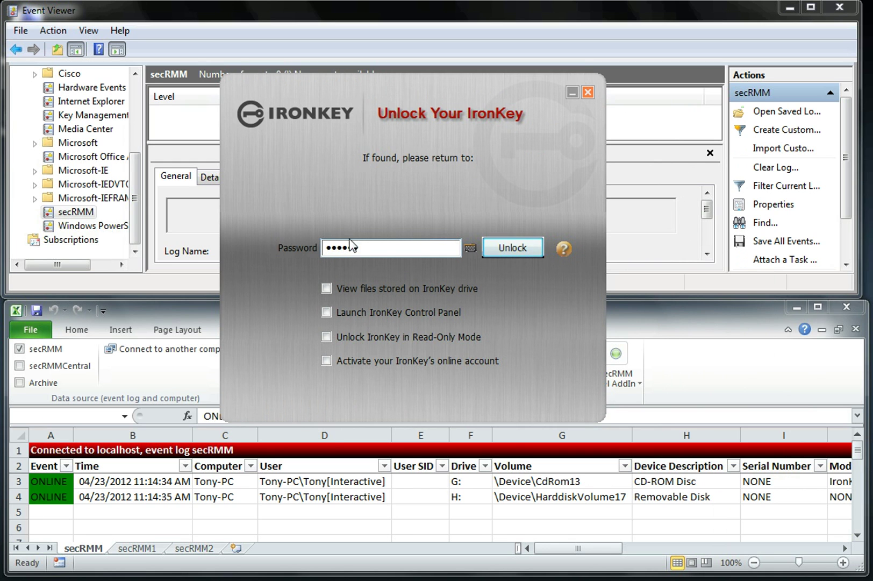
{"action": "left_click", "coordinate": [515, 250]}
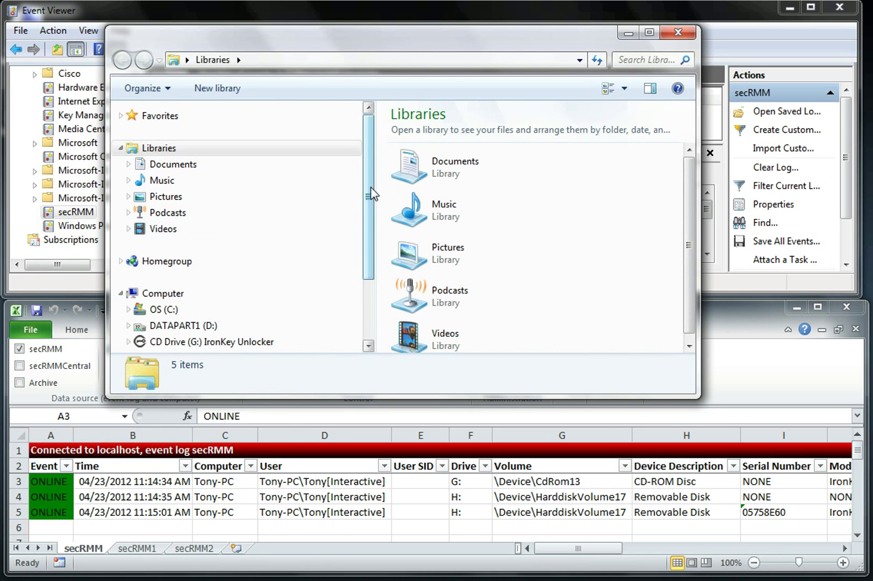
Open the IronKey Secure Files (H:) drive and, in a second window, C:\CorporateFinancials
{"action": "left_click_drag", "start_coordinate": [373, 194], "coordinate": [370, 255]}
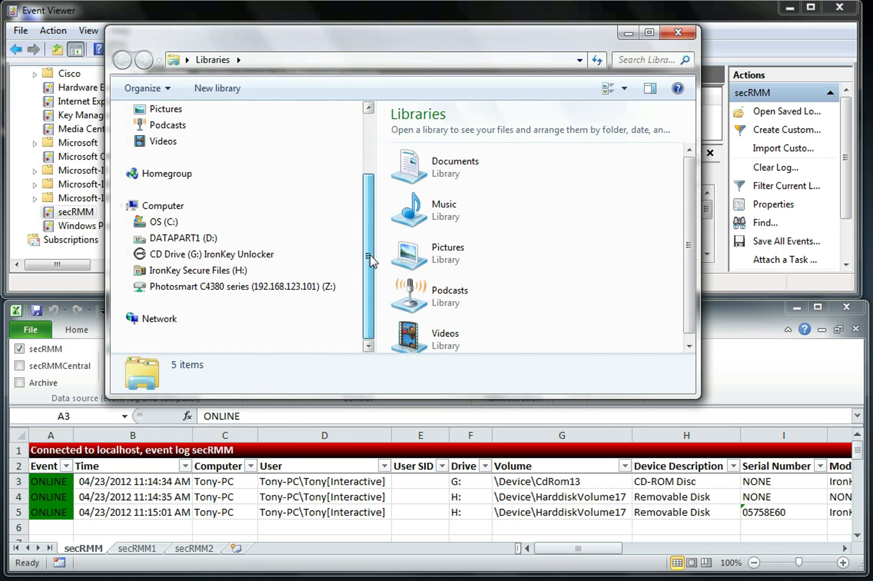
{"action": "left_click", "coordinate": [186, 270]}
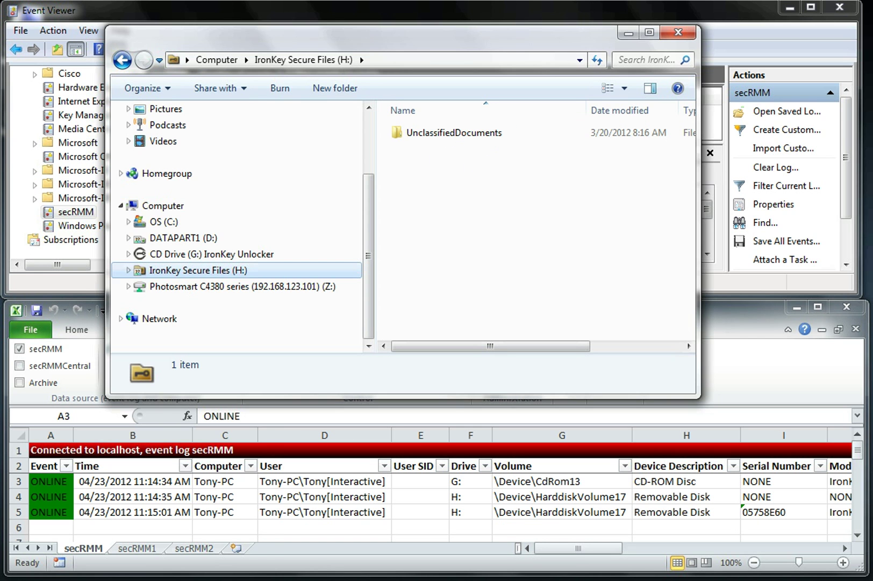
{"action": "right_click", "coordinate": [162, 580]}
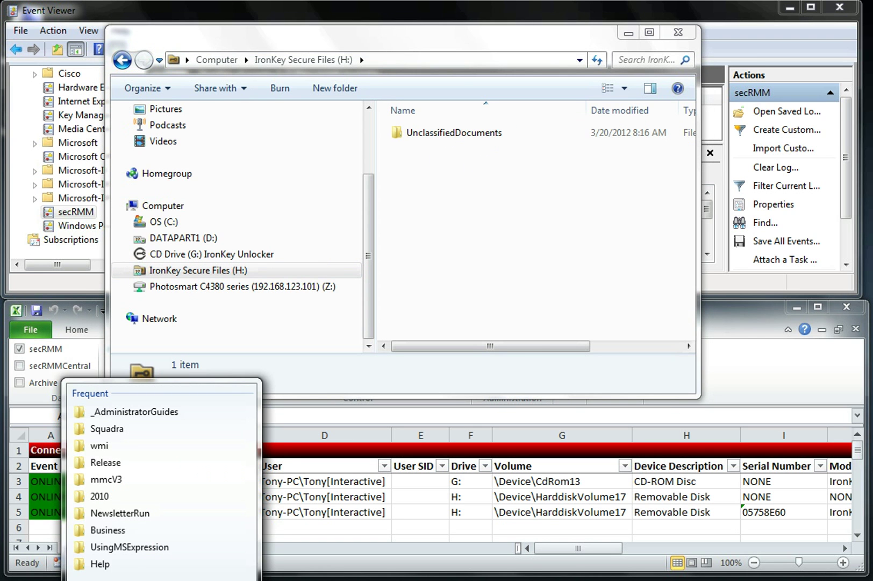
{"action": "left_click", "coordinate": [108, 578]}
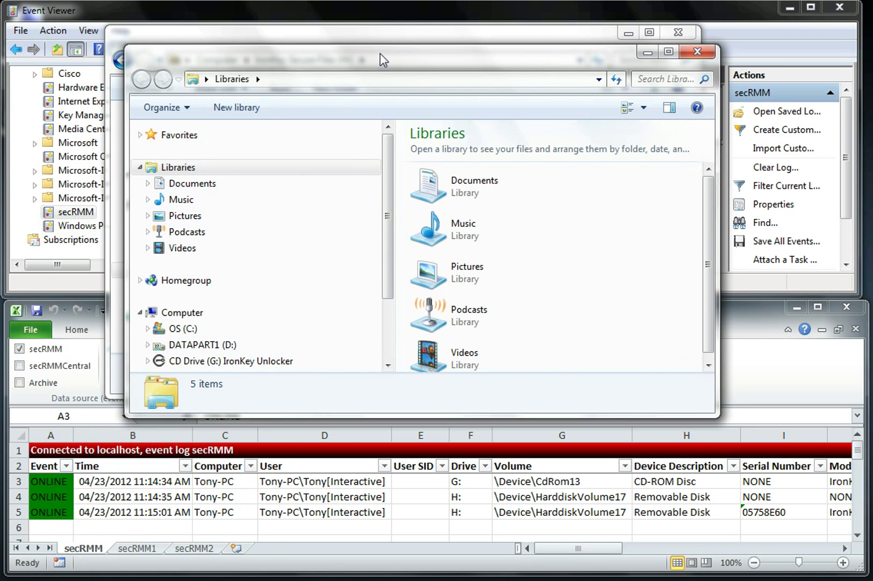
{"action": "left_click_drag", "start_coordinate": [380, 54], "coordinate": [274, 166]}
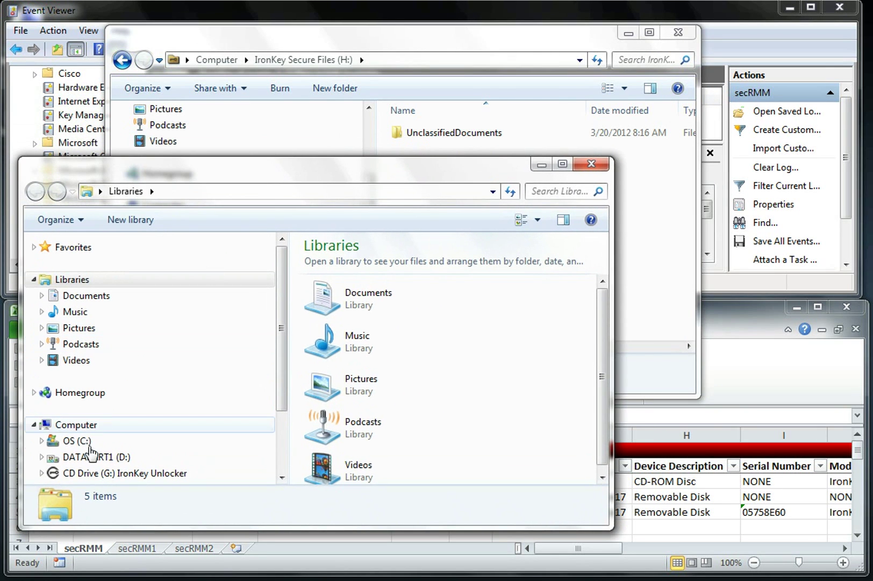
{"action": "left_click", "coordinate": [82, 442]}
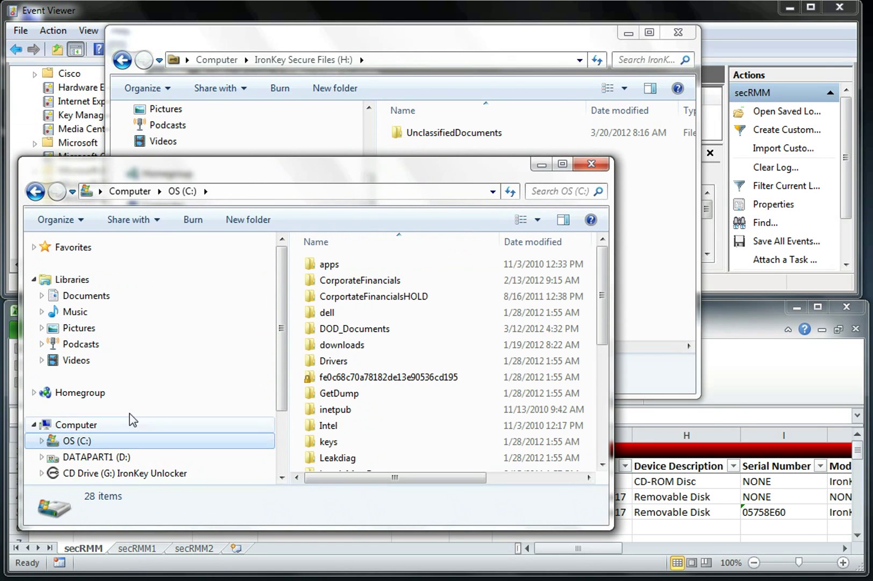
{"action": "double_click", "coordinate": [333, 281]}
Copy Customer List Y2011.xlsx into H:\UnclassifiedDocuments, then minimize the CorporateFinancials window
{"action": "left_click", "coordinate": [343, 265]}
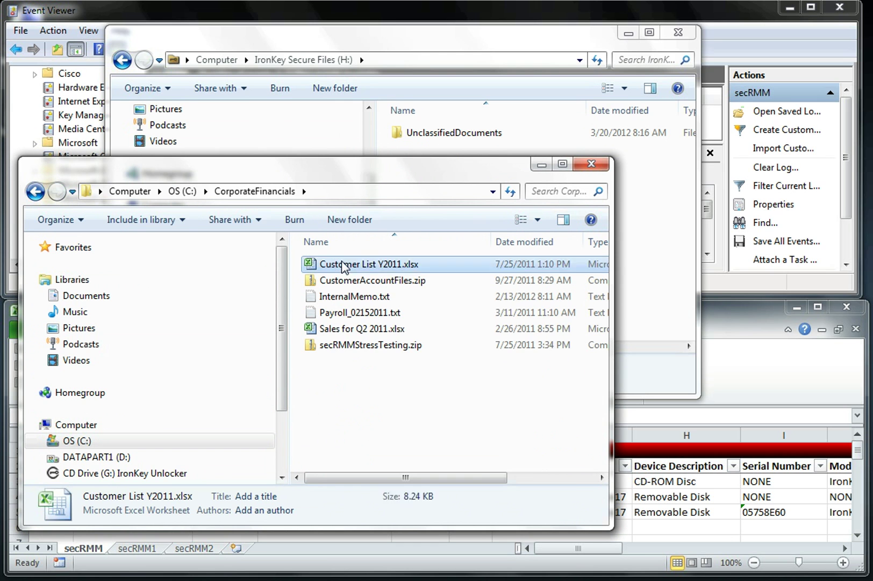
{"action": "right_click", "coordinate": [343, 265]}
{"action": "left_click", "coordinate": [384, 437]}
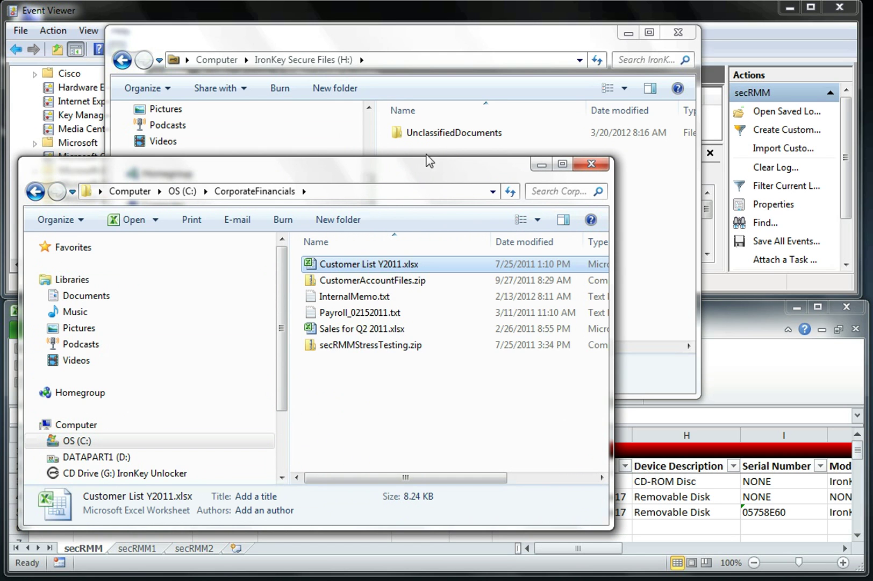
{"action": "double_click", "coordinate": [430, 133]}
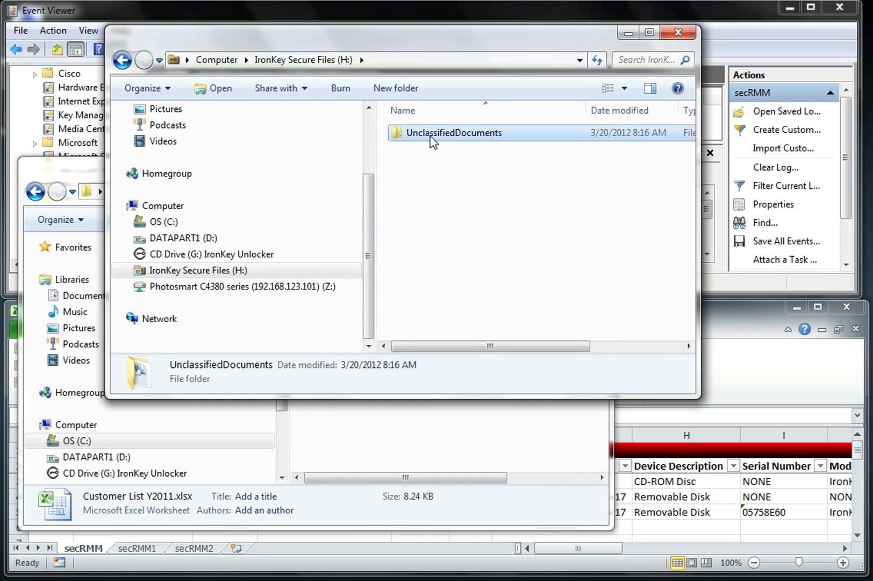
{"action": "right_click", "coordinate": [422, 184]}
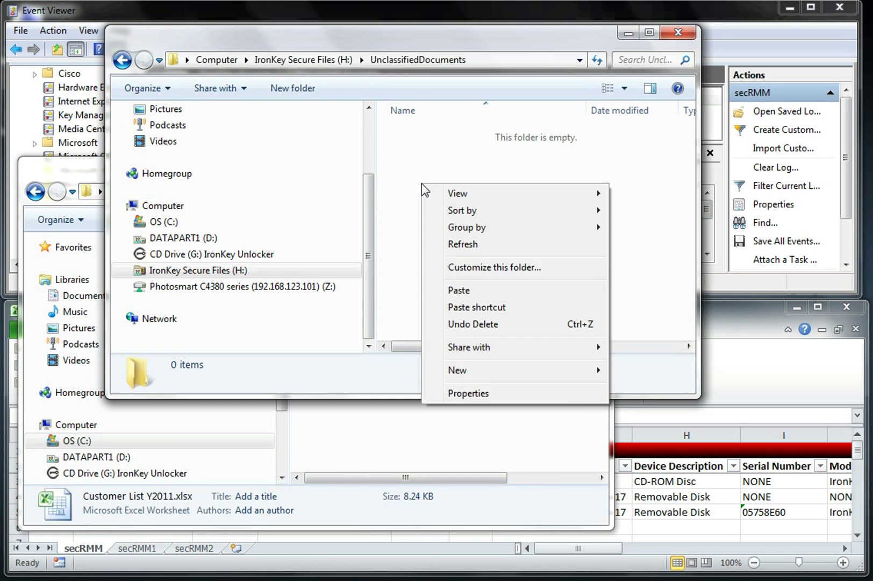
{"action": "left_click", "coordinate": [458, 291]}
{"action": "left_click", "coordinate": [97, 171]}
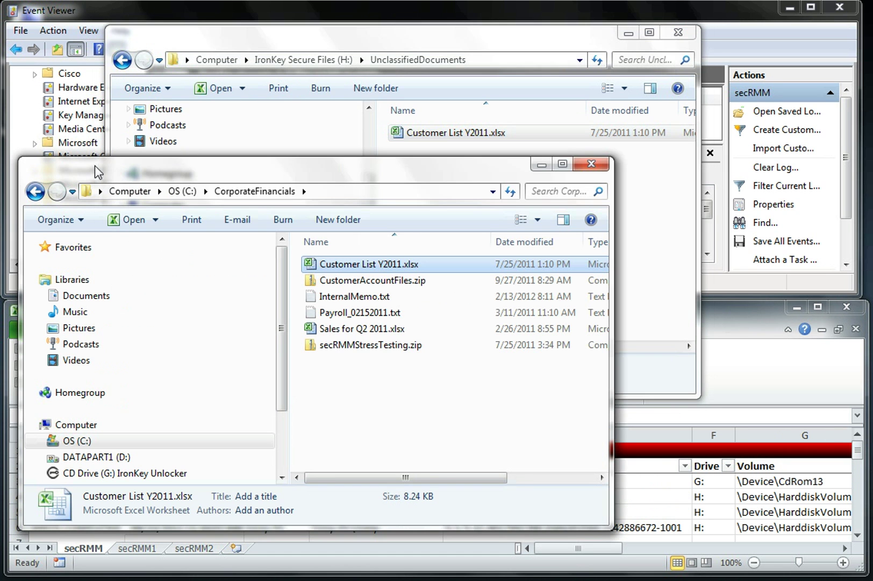
{"action": "left_click", "coordinate": [540, 163]}
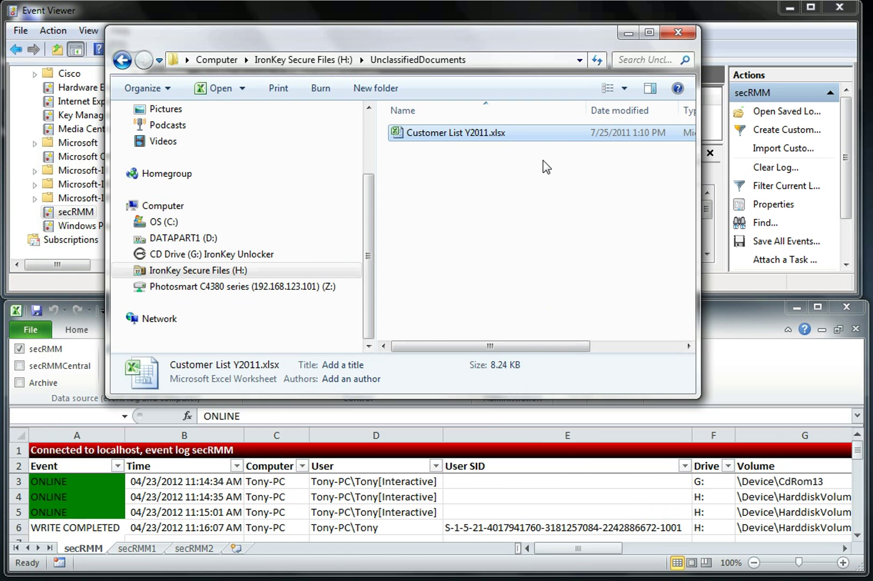
Close the IronKey folder, enlarge the Excel window, and open row 3's event details from cell A3
{"action": "left_click", "coordinate": [679, 34]}
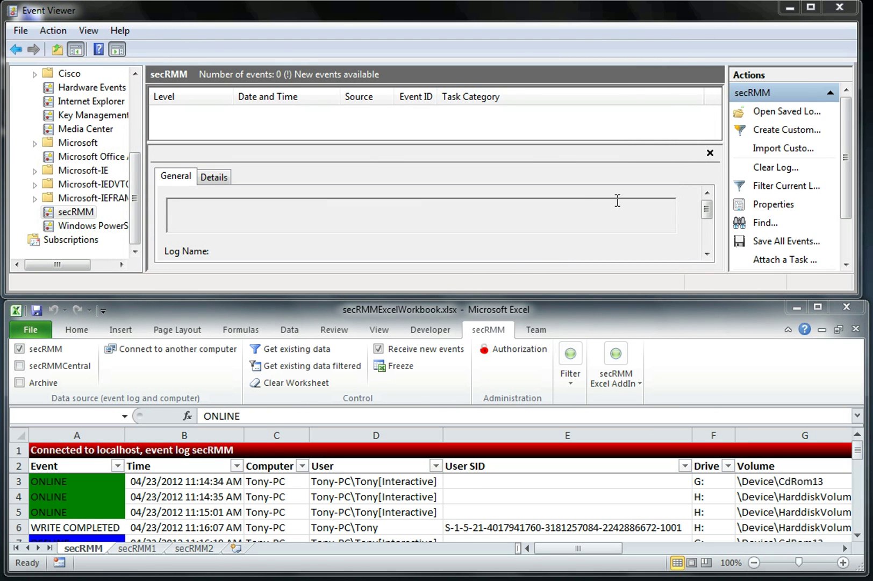
{"action": "left_click_drag", "start_coordinate": [527, 302], "coordinate": [542, 113]}
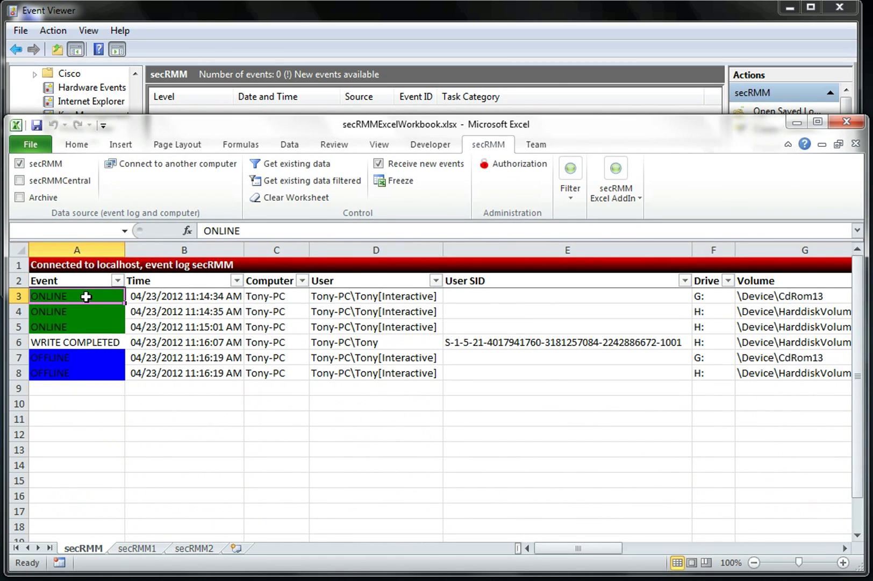
{"action": "double_click", "coordinate": [86, 296]}
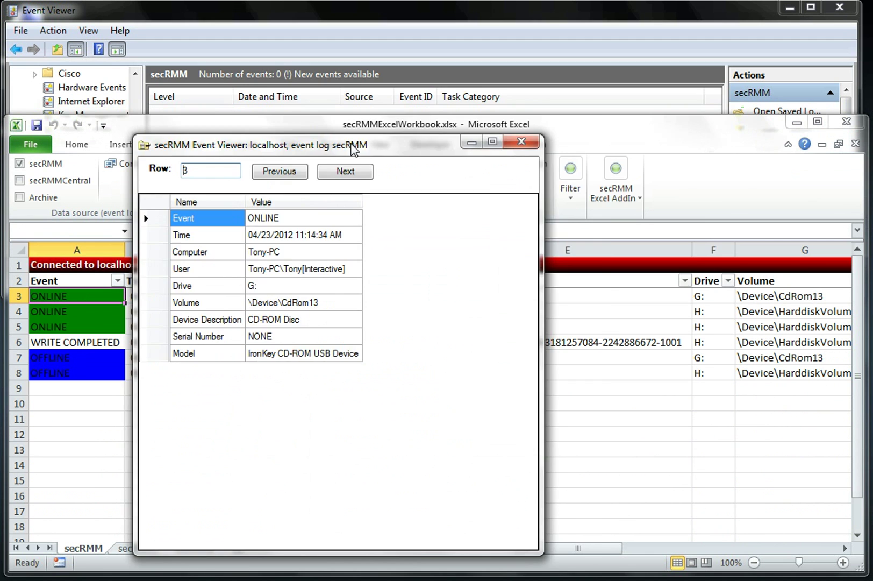
Move the secRMM Event Viewer aside and step through rows 4 and 5, the ONLINE events
{"action": "left_click_drag", "start_coordinate": [353, 149], "coordinate": [539, 100]}
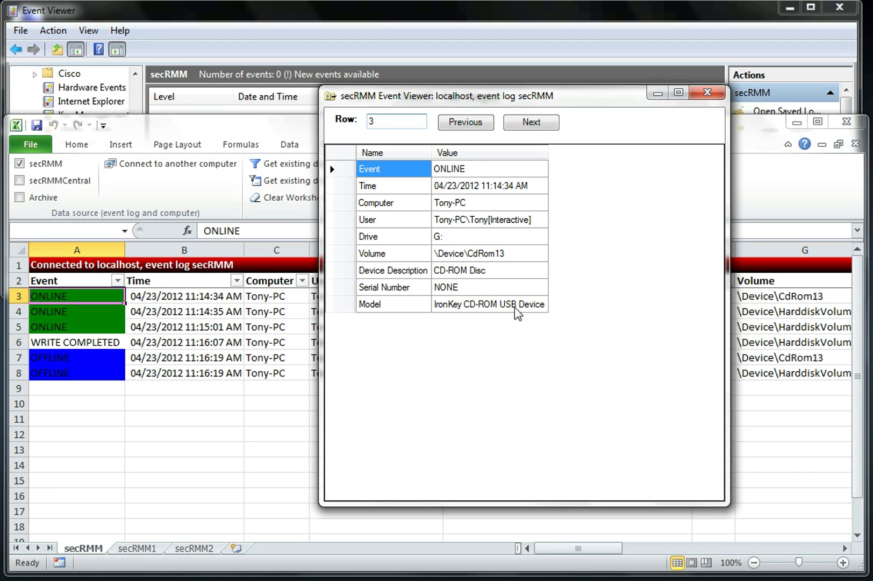
{"action": "left_click", "coordinate": [535, 125]}
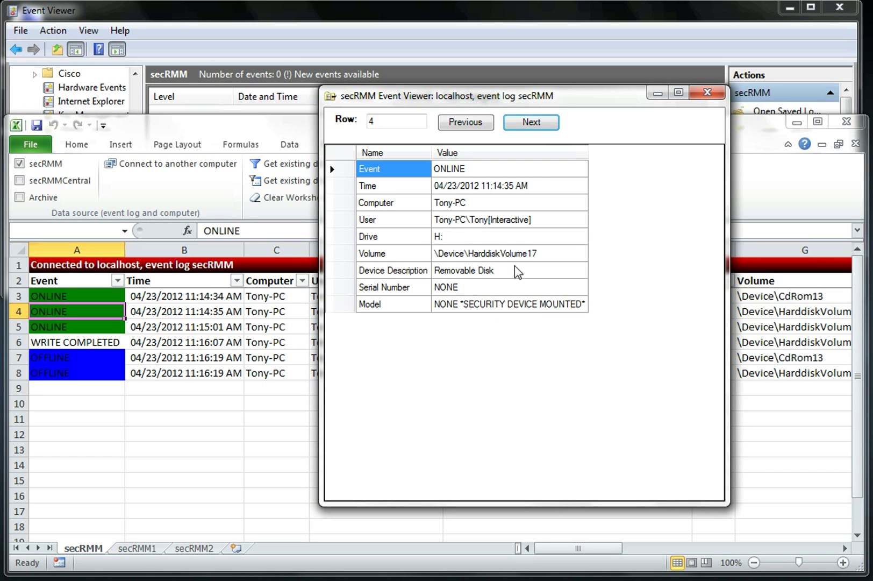
{"action": "left_click", "coordinate": [535, 123]}
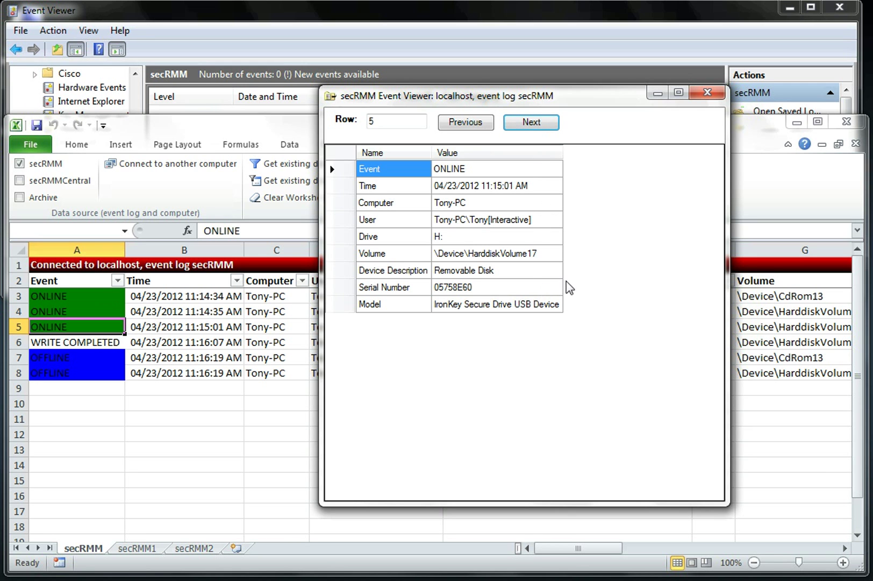
Step through row 6's WRITE COMPLETED and rows 7–8's OFFLINE events, then nudge the window left
{"action": "left_click", "coordinate": [533, 123]}
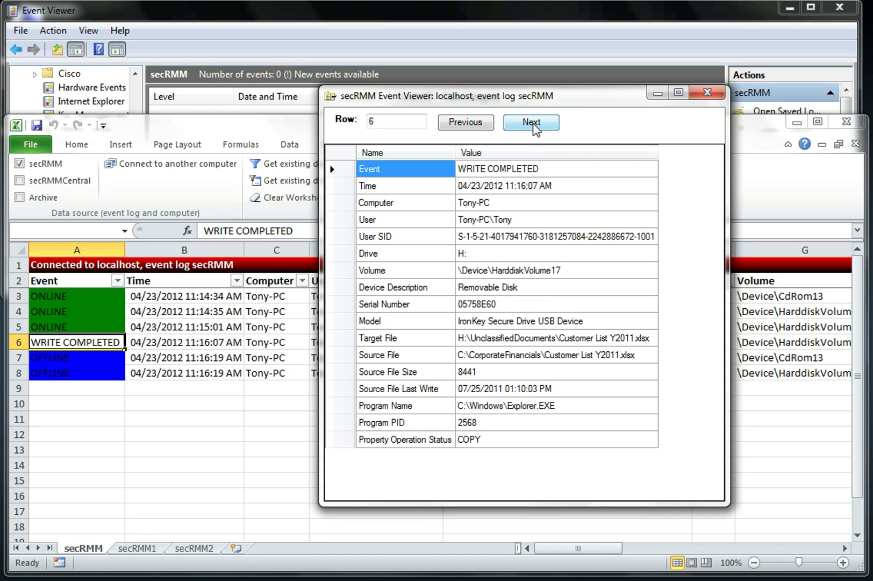
{"action": "left_click", "coordinate": [532, 124]}
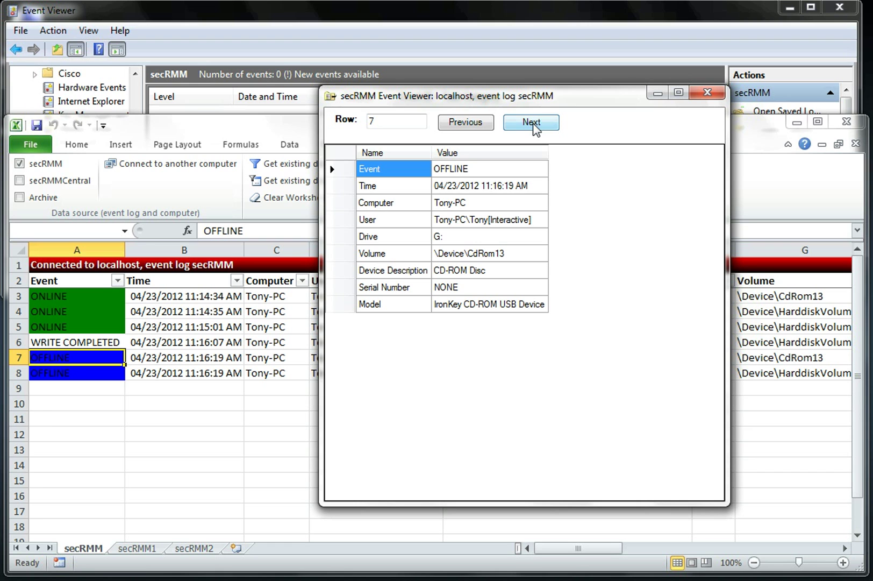
{"action": "left_click", "coordinate": [532, 123]}
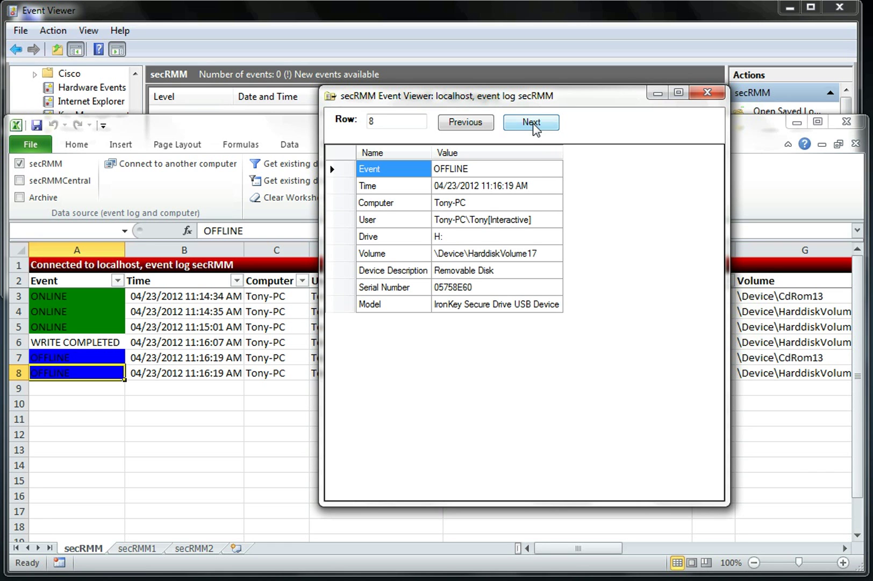
{"action": "left_click_drag", "start_coordinate": [536, 96], "coordinate": [510, 129]}
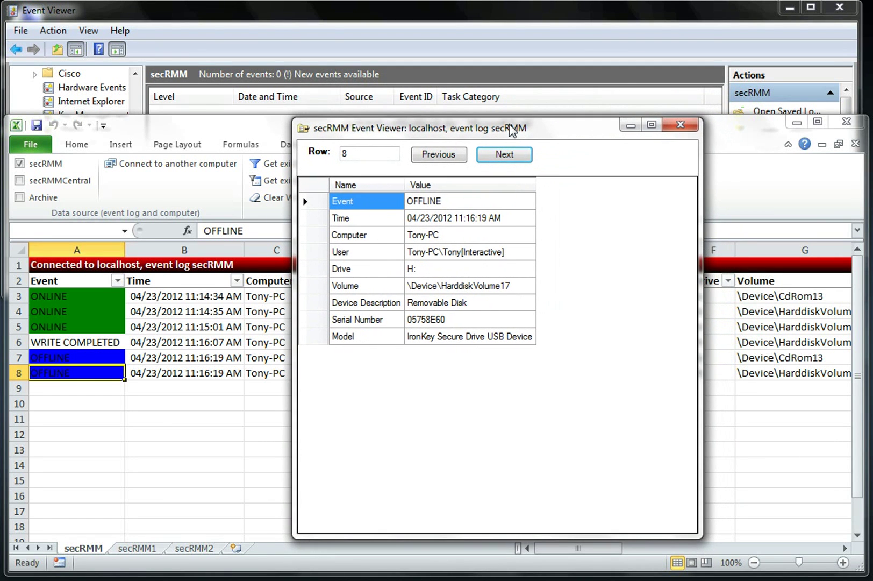